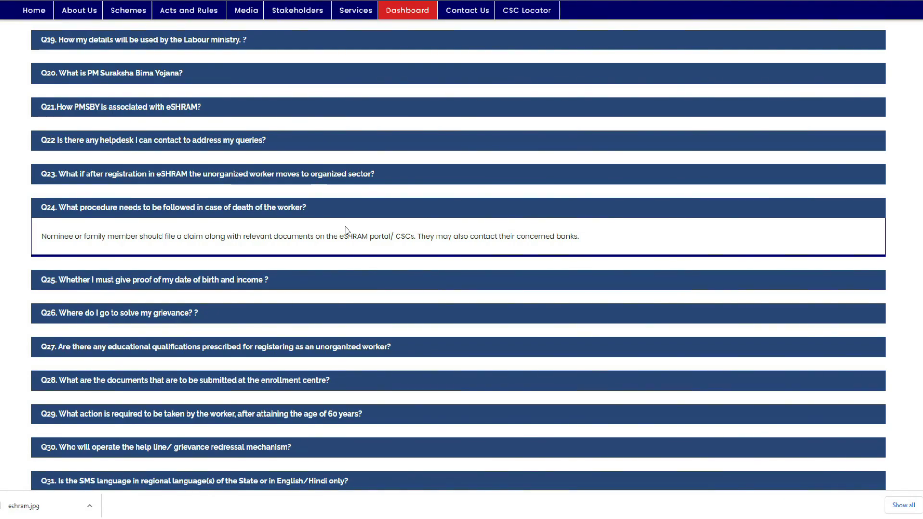
# - Examine the Q24 answer on the procedure after a worker's death, highlighting the eSHRAM portal, CSC and bank mentions
pyautogui.moveTo(340, 235); pyautogui.dragTo(395, 239)
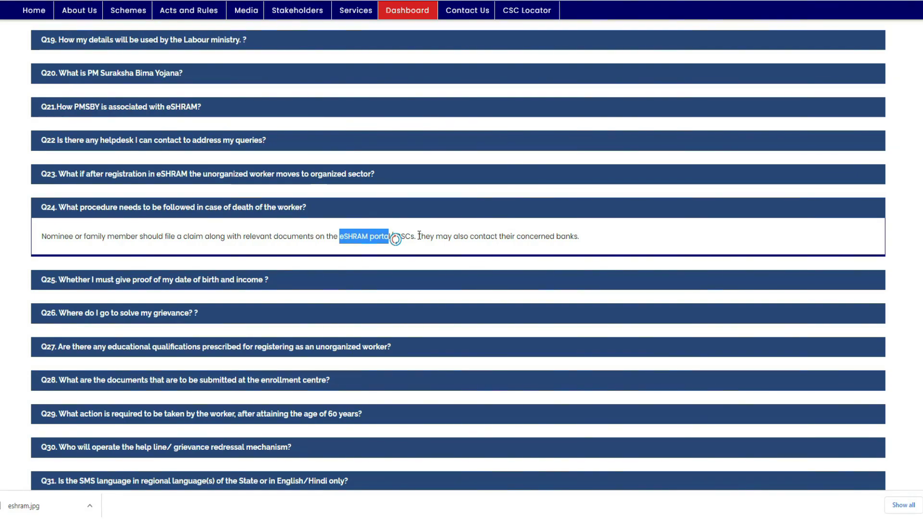
pyautogui.click(419, 236)
pyautogui.moveTo(431, 236); pyautogui.dragTo(388, 236)
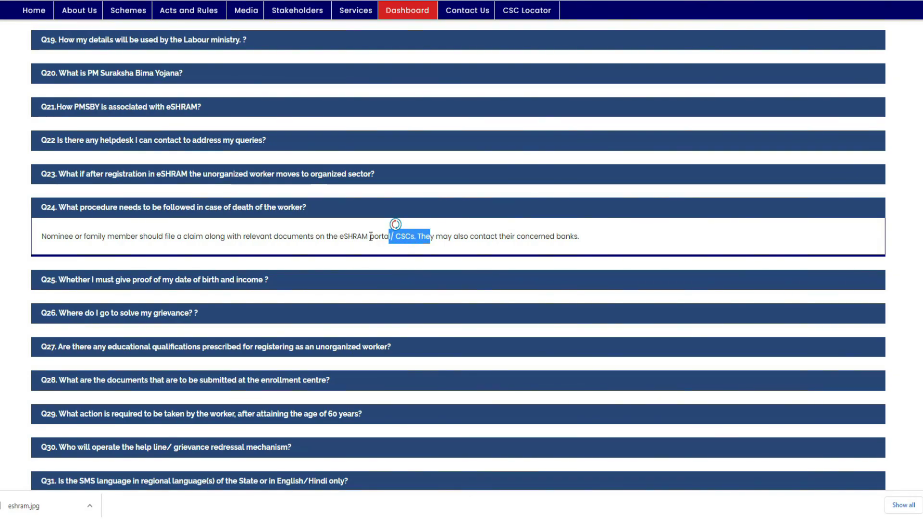
pyautogui.click(560, 238)
pyautogui.moveTo(559, 238); pyautogui.dragTo(575, 241)
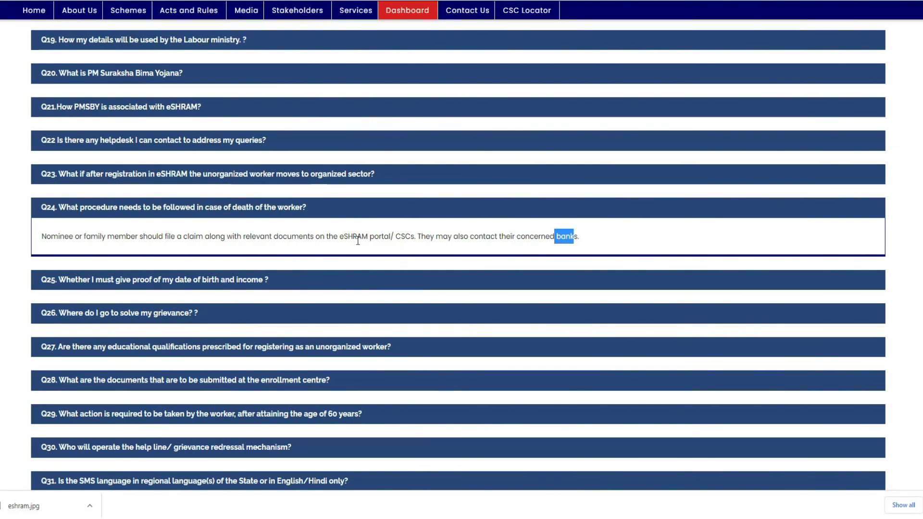
pyautogui.moveTo(344, 236); pyautogui.dragTo(422, 241)
pyautogui.moveTo(555, 236); pyautogui.dragTo(583, 240)
pyautogui.moveTo(340, 237); pyautogui.dragTo(392, 243)
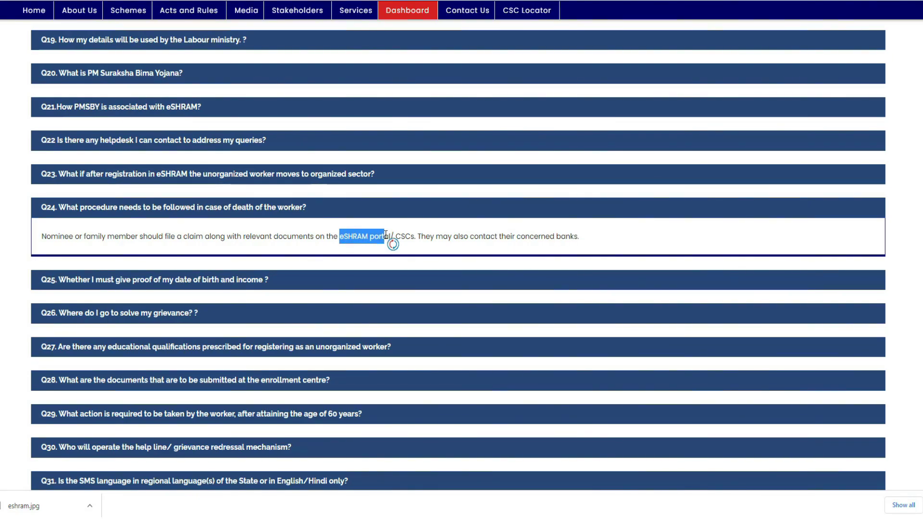
pyautogui.click(323, 235)
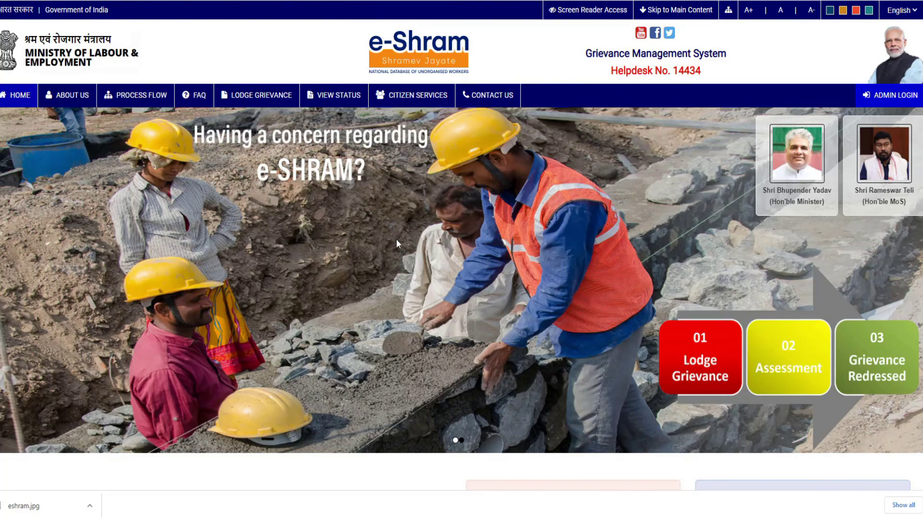
# - Look over the e-SHRAM Grievance Management System home page, including its grievance process banner and service tiles
pyautogui.scroll(-4, 440, 188)
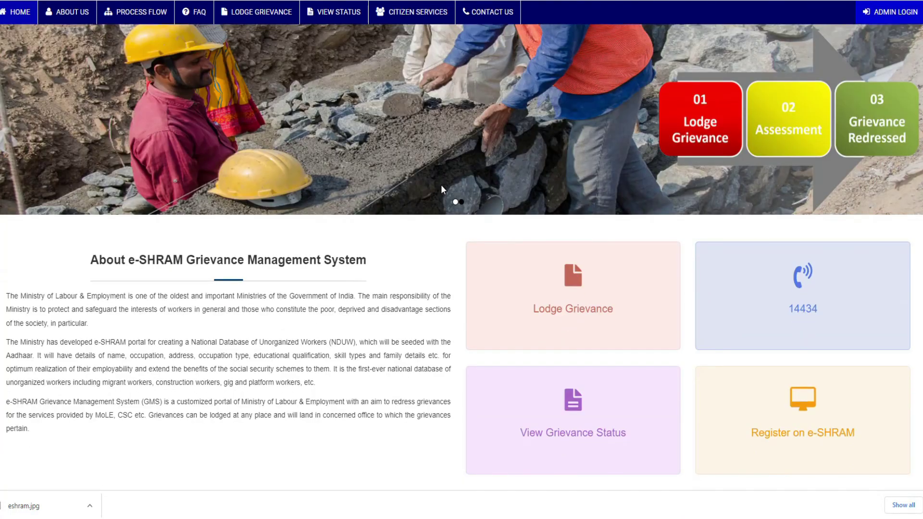
pyautogui.scroll(-4, 431, 156)
pyautogui.scroll(4, 679, 149)
pyautogui.scroll(-4, 528, 346)
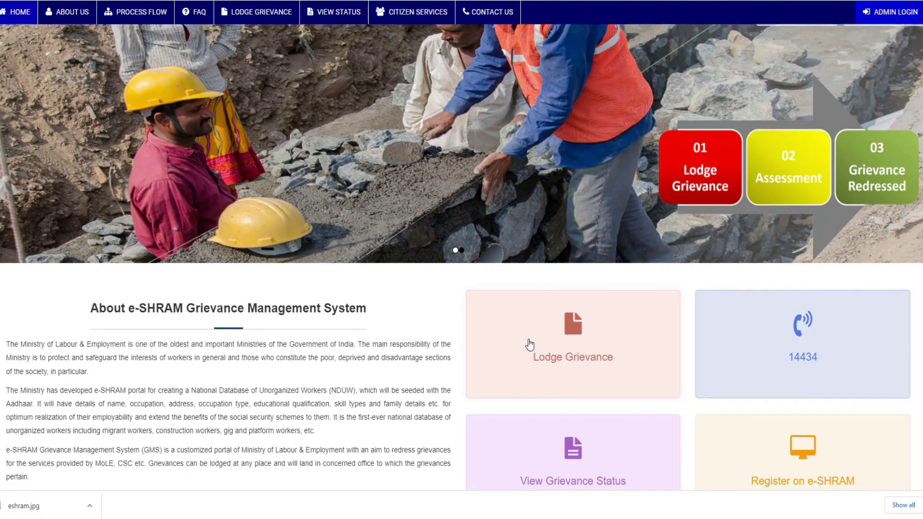
pyautogui.scroll(7, 358, 264)
pyautogui.scroll(-1, 357, 265)
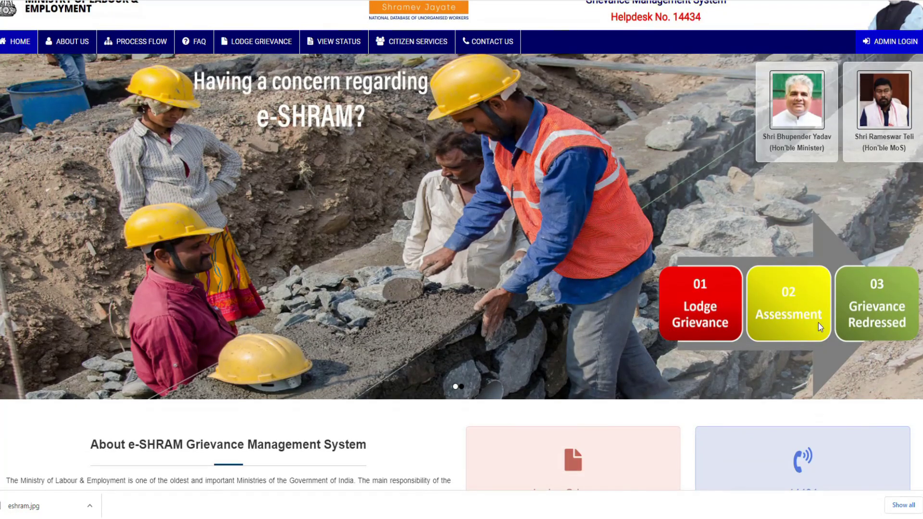
pyautogui.scroll(-3, 692, 426)
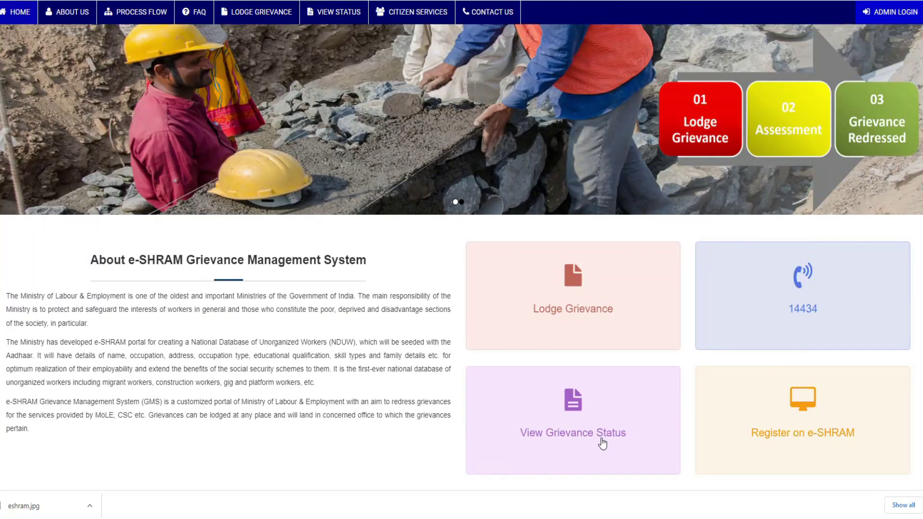
pyautogui.scroll(4, 599, 439)
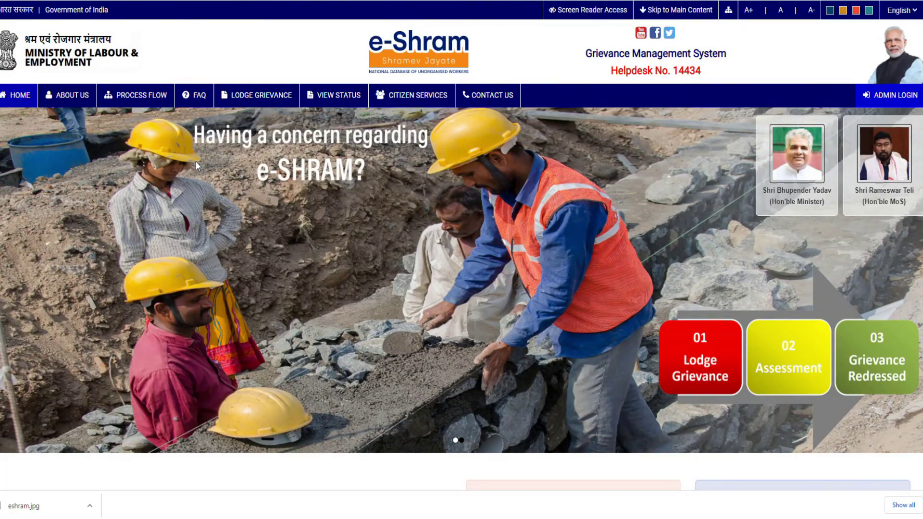
# - Open the grievance registration form for an unorganized worker registered in e-SHRAM and activate the UAN Number field
pyautogui.click(266, 96)
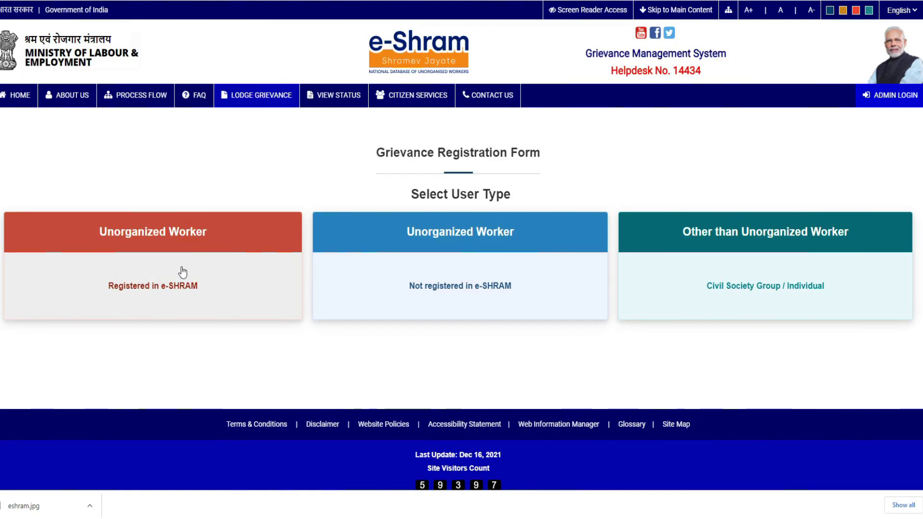
pyautogui.click(165, 242)
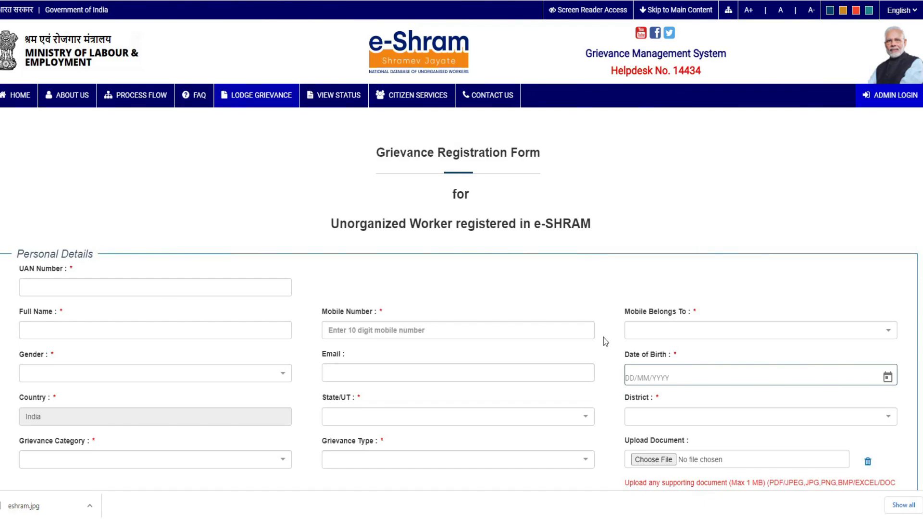
pyautogui.scroll(-3, 559, 284)
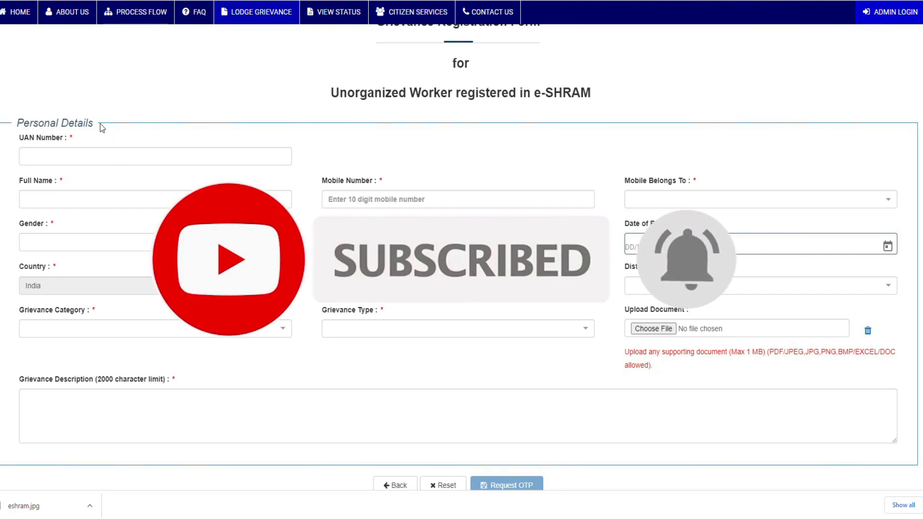
pyautogui.click(76, 157)
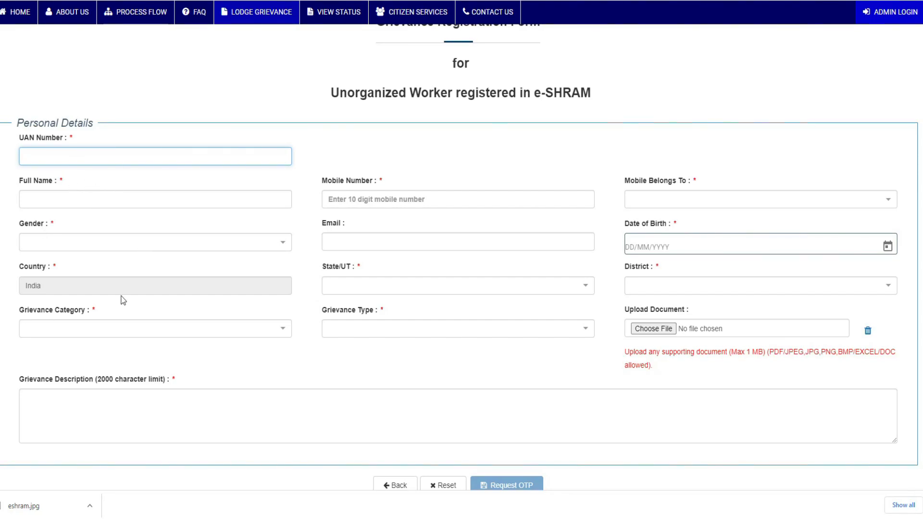
# - Set the grievance category to Others and the grievance type to OTHERS
pyautogui.click(240, 330)
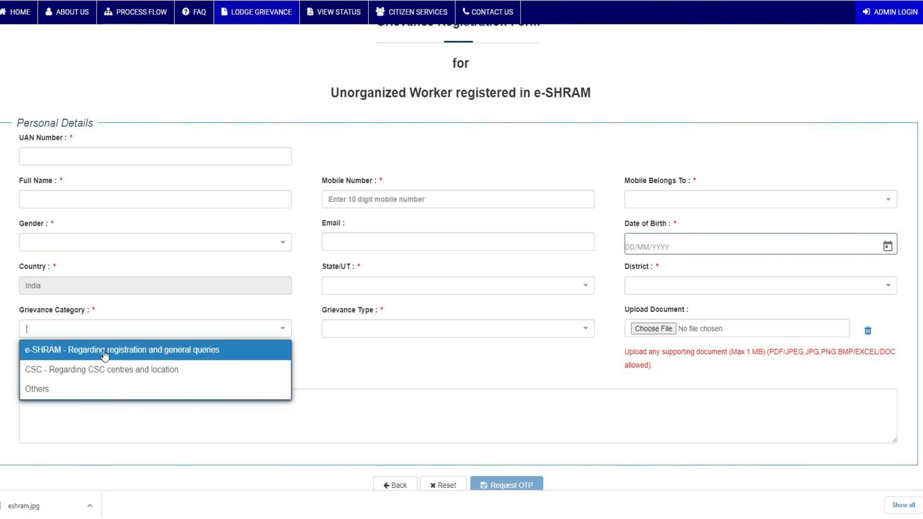
pyautogui.click(63, 389)
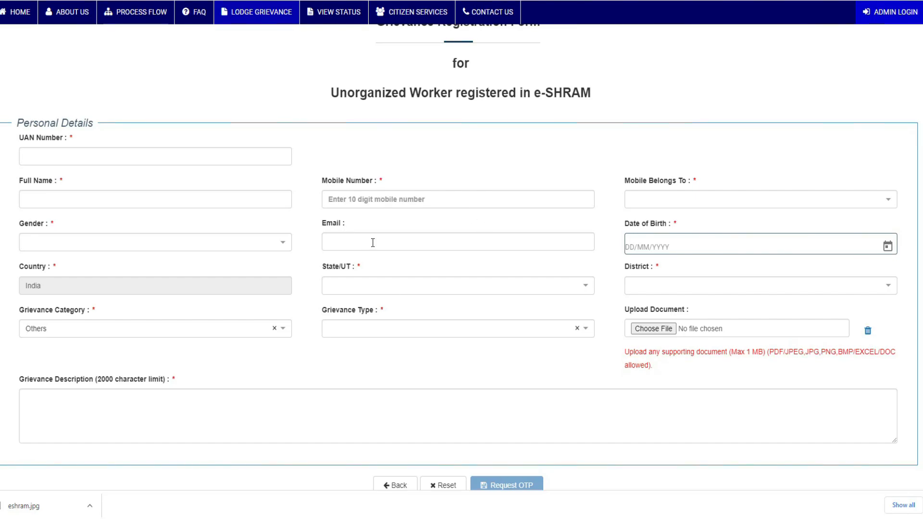
pyautogui.click(414, 330)
pyautogui.click(350, 351)
# - Set Mobile Belongs To to Other in the personal details
pyautogui.click(672, 197)
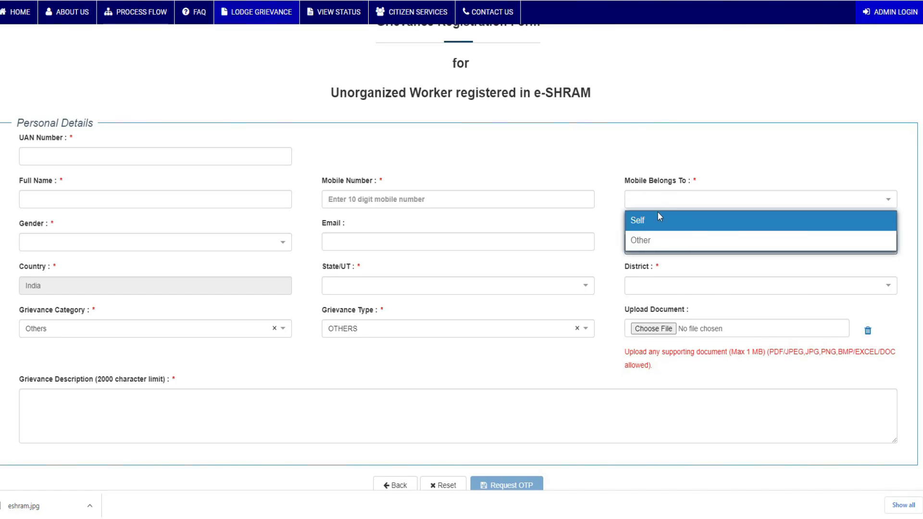
pyautogui.click(646, 242)
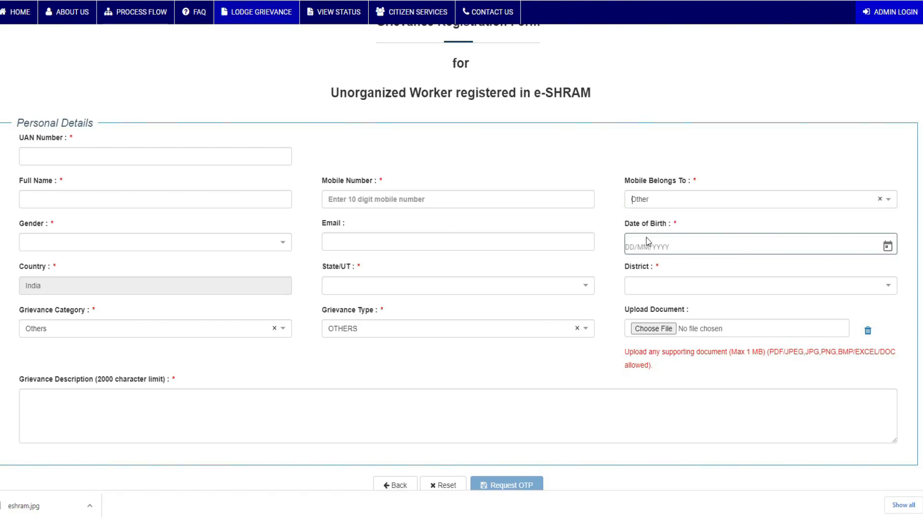
pyautogui.click(669, 197)
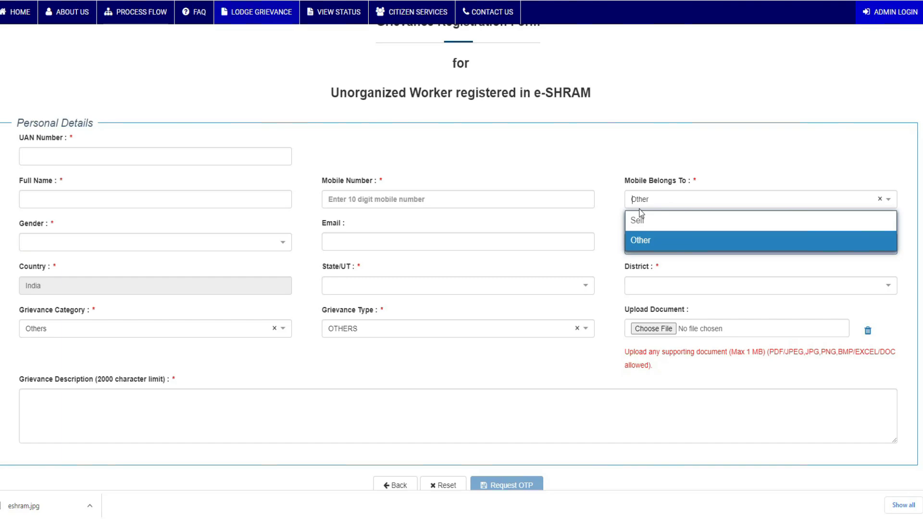
pyautogui.click(677, 145)
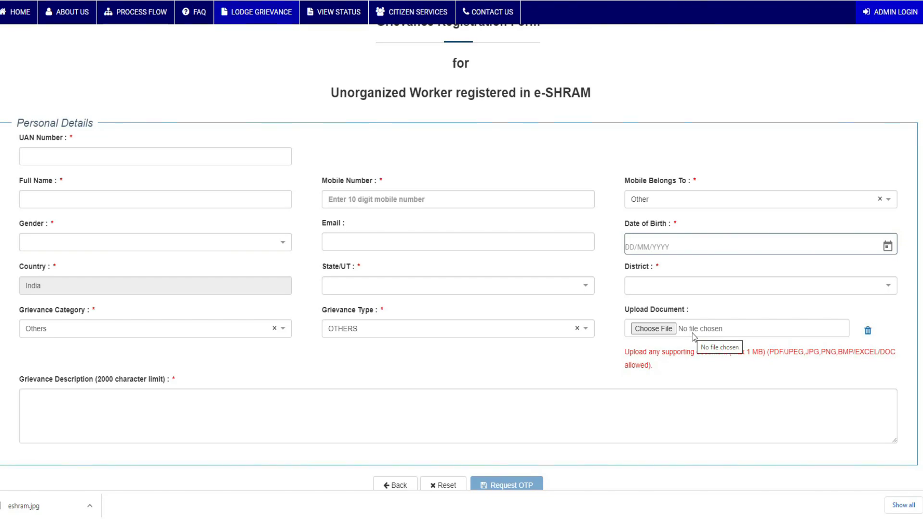
pyautogui.click(751, 324)
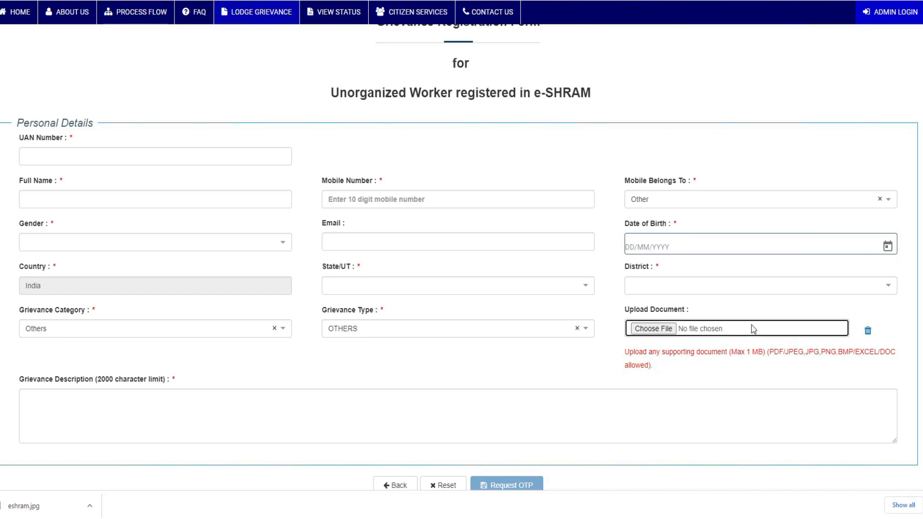
pyautogui.click(653, 219)
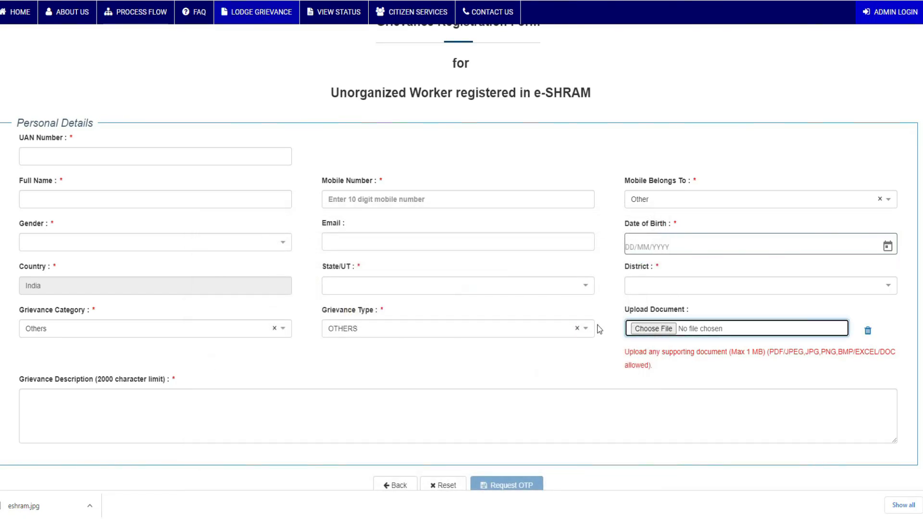
pyautogui.click(722, 330)
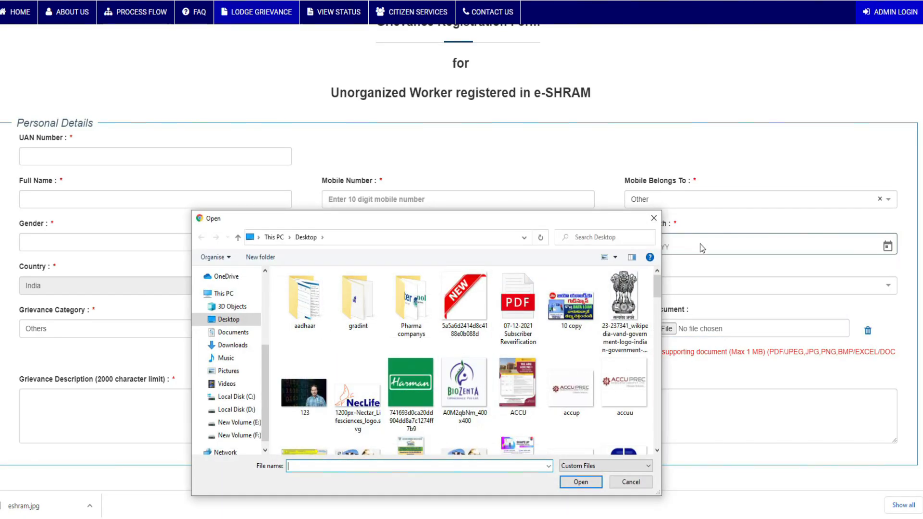
pyautogui.click(653, 219)
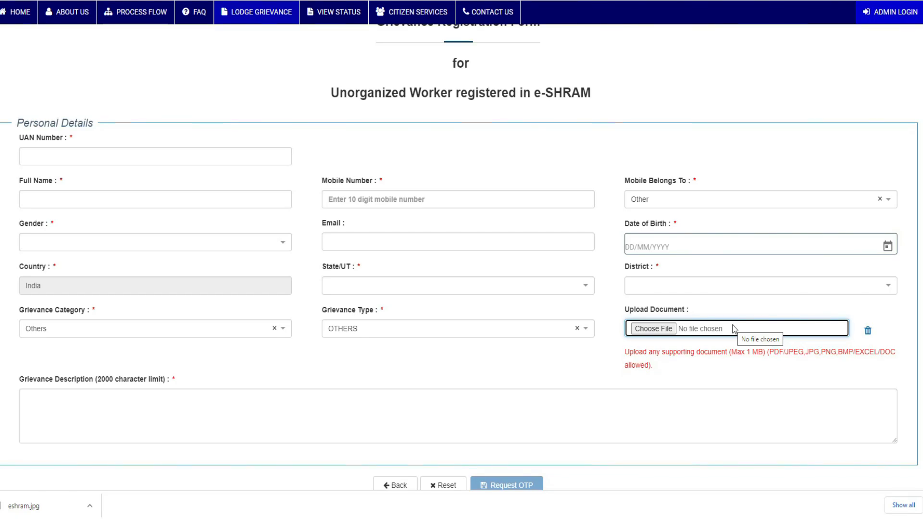
# - Examine the grievance description field and the OTP request option at the end of the form
pyautogui.scroll(-2, 553, 304)
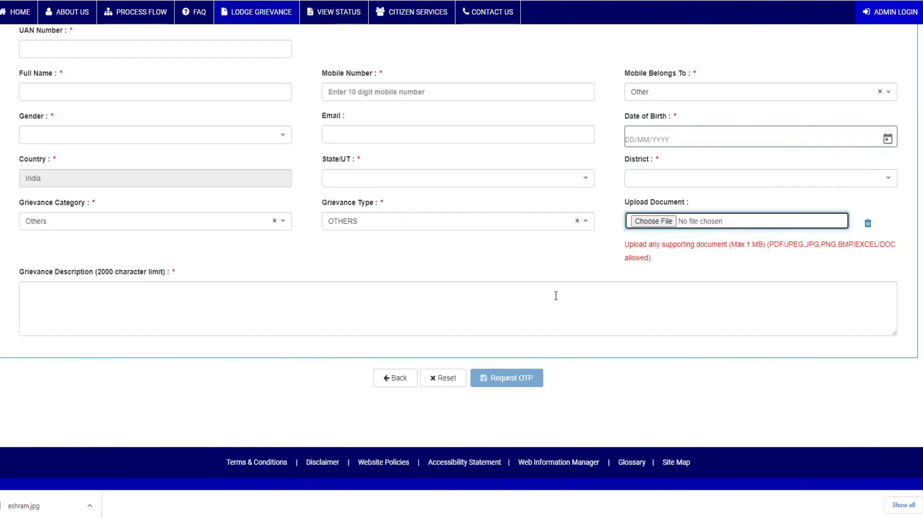
pyautogui.click(262, 309)
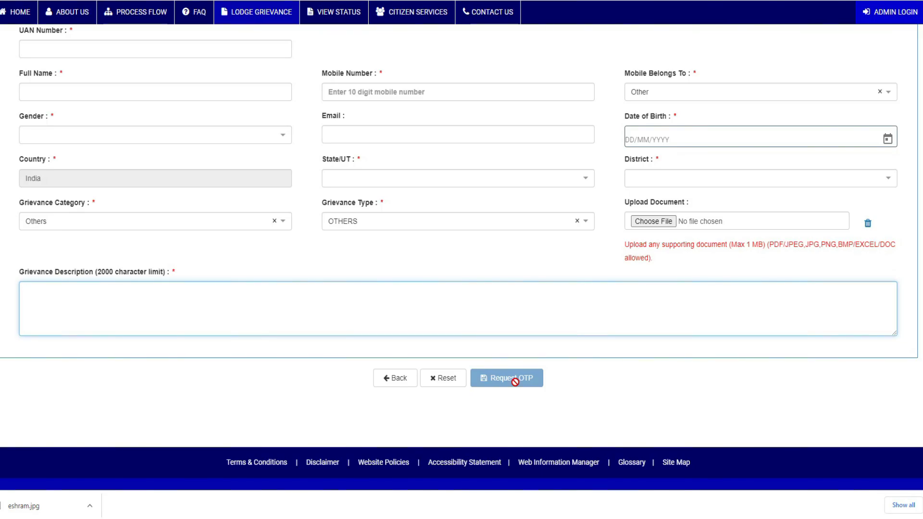
pyautogui.scroll(1, 515, 382)
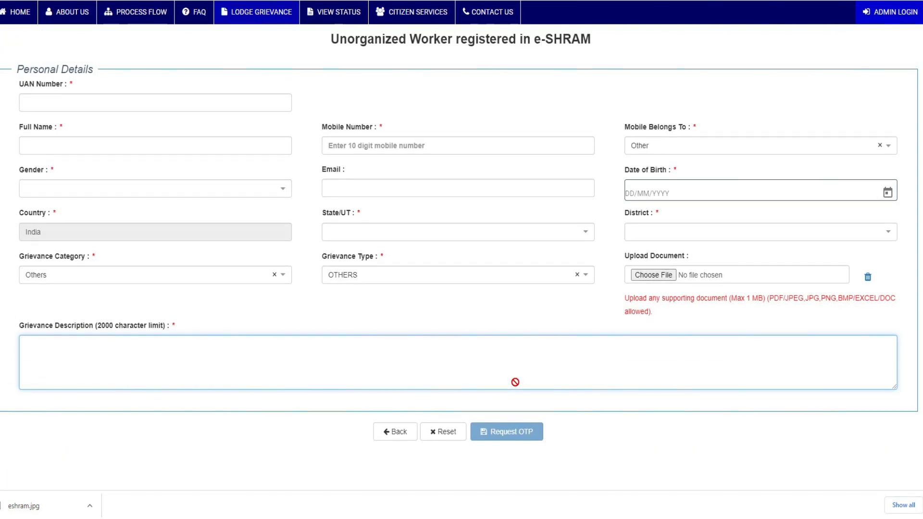
pyautogui.click(481, 110)
# - Open the Track Grievance status page and highlight the helpdesk number in its header
pyautogui.scroll(3, 527, 310)
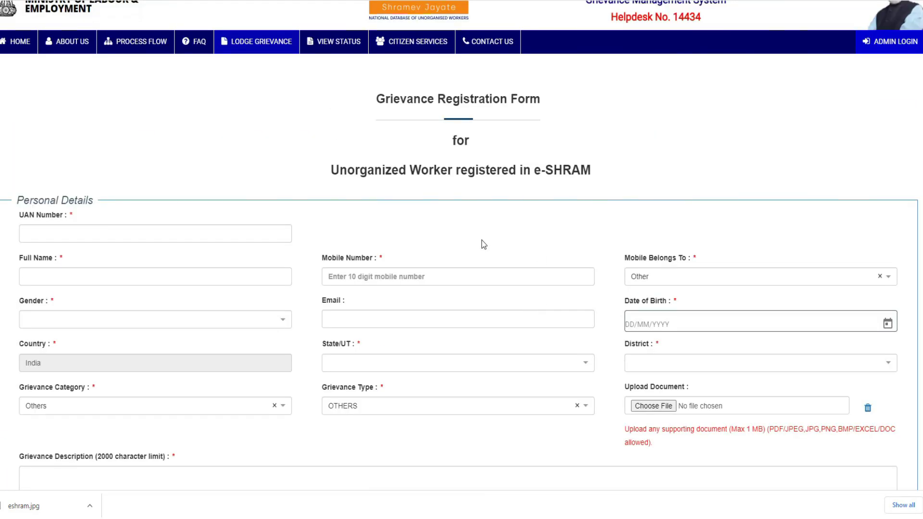
pyautogui.click(341, 47)
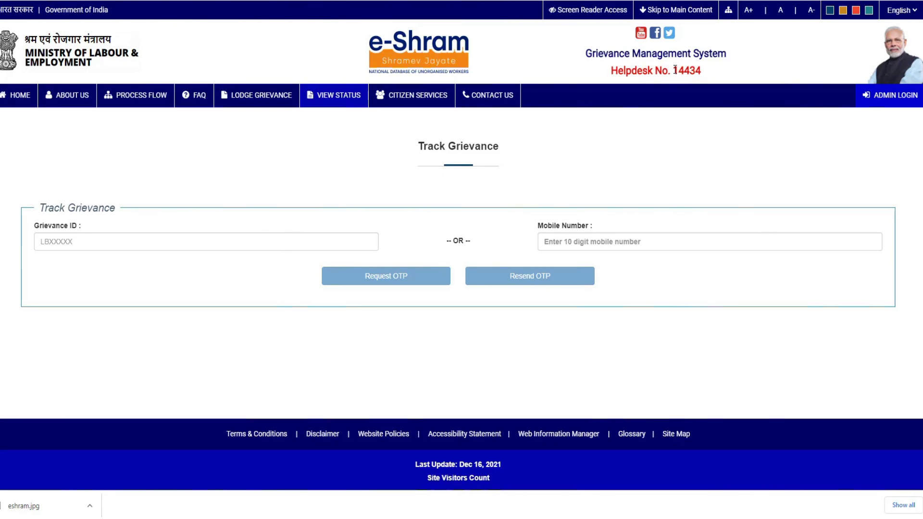
pyautogui.moveTo(674, 72); pyautogui.dragTo(704, 73)
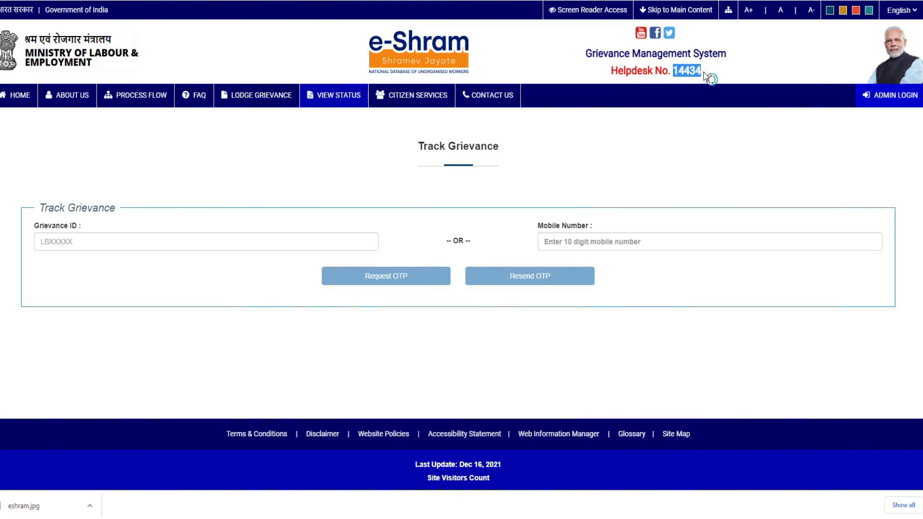